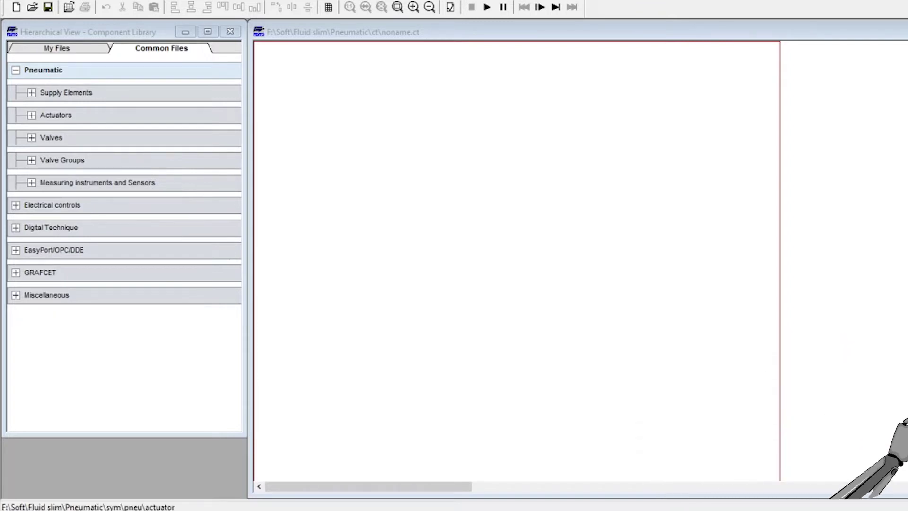
- Place a single acting cylinder from the pneumatic actuators near the top of the circuit sheet
left_click(56, 115)
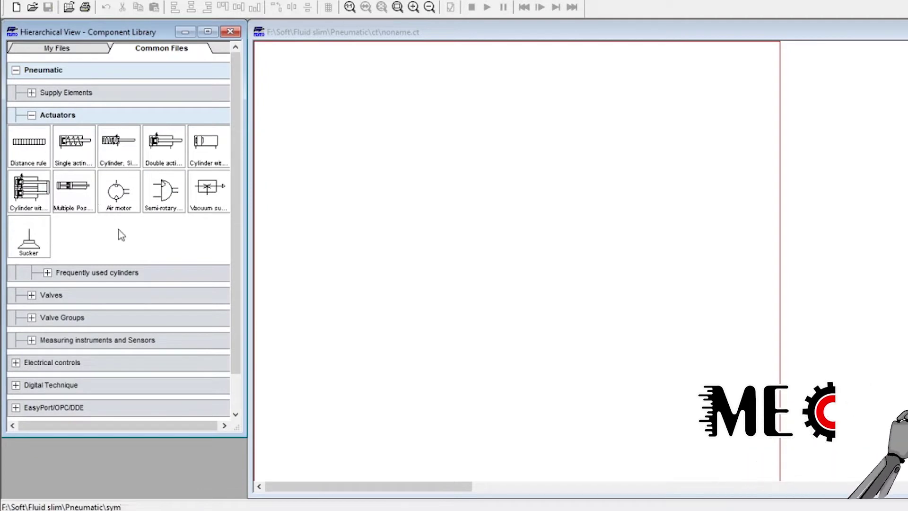
left_click(78, 156)
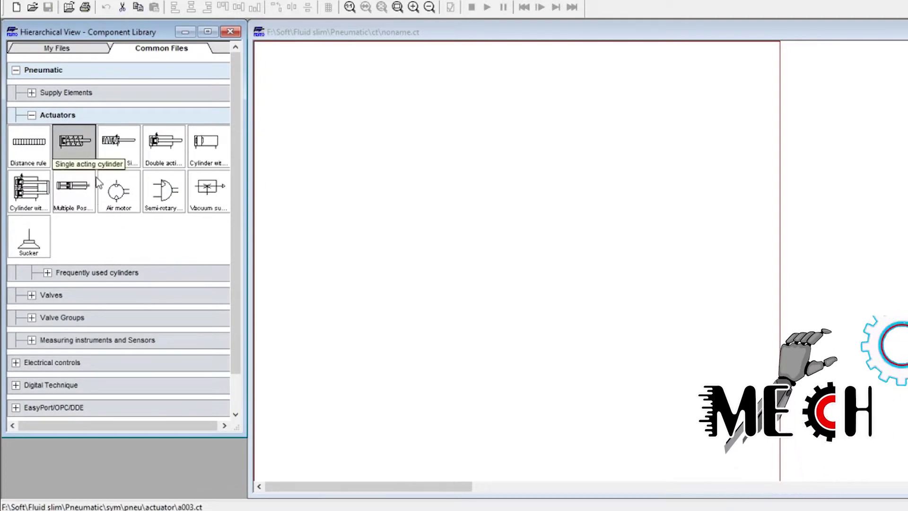
left_click_drag(125, 219, 550, 166)
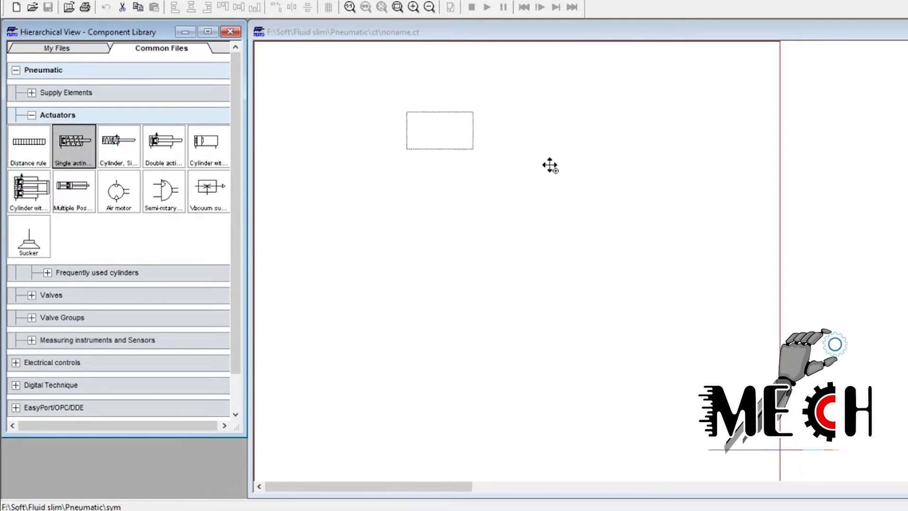
left_click_drag(604, 156, 605, 159)
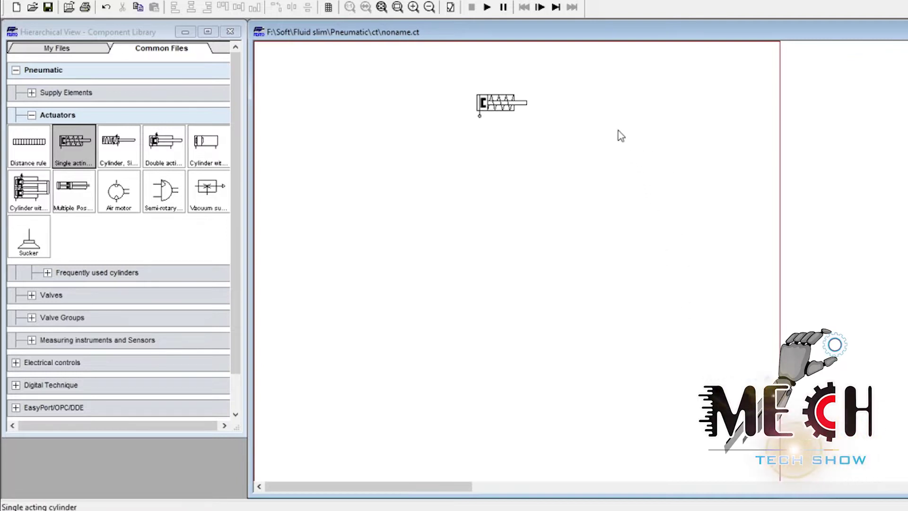
- Place a configurable 3/n way valve below the cylinder, with its port 2 in line with the cylinder's port
left_click(41, 148)
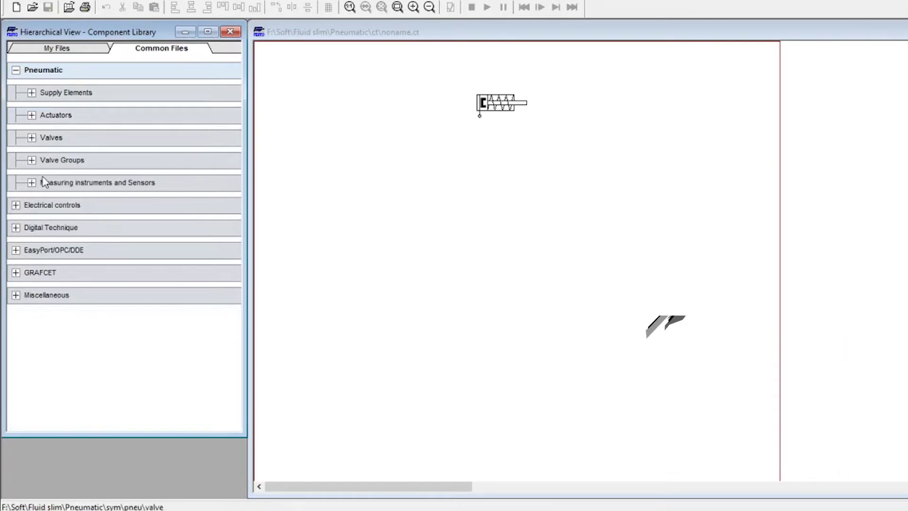
left_click(52, 137)
left_click(71, 160)
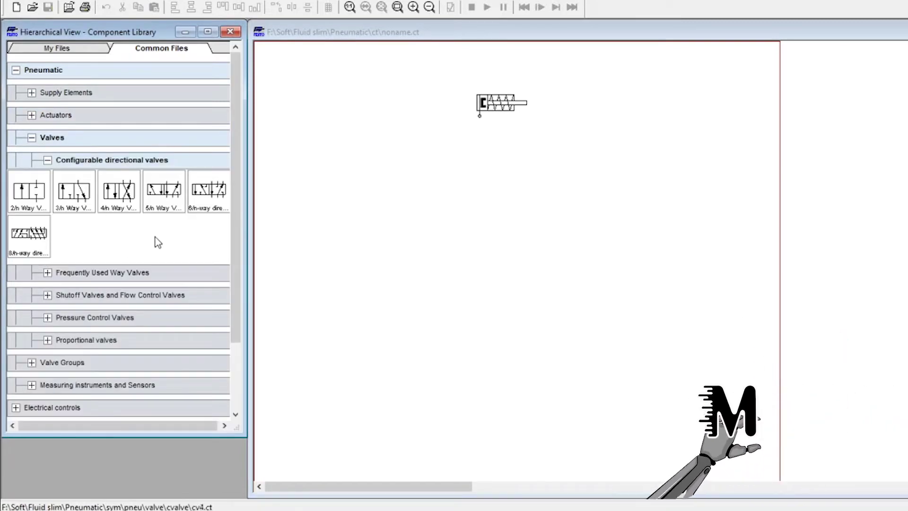
left_click(74, 192)
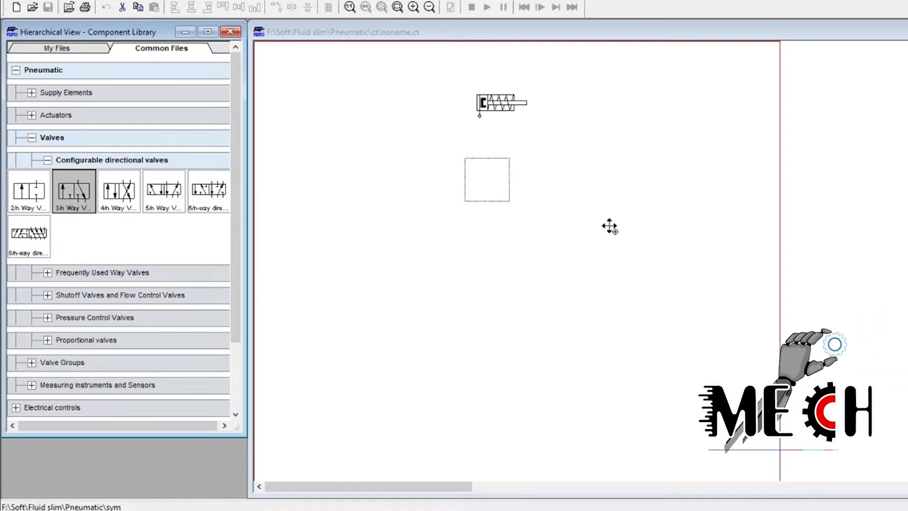
left_click_drag(610, 227, 648, 243)
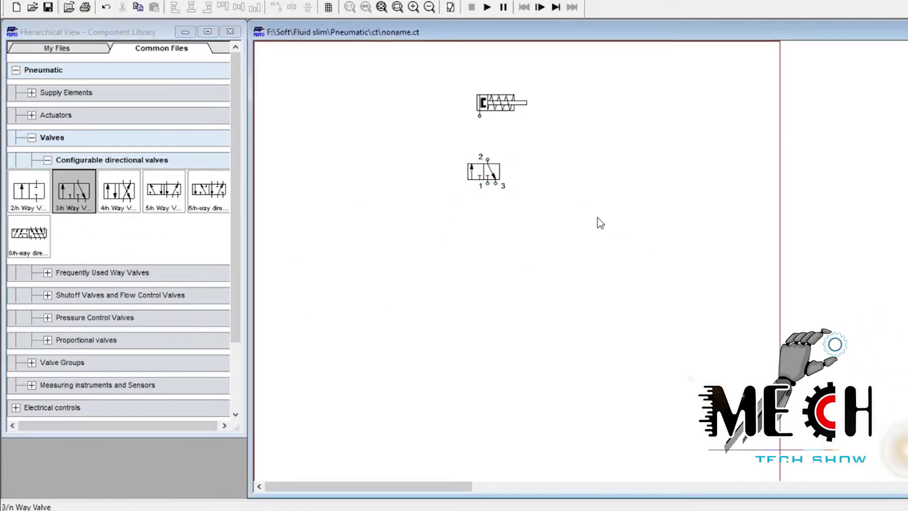
left_click_drag(601, 222, 604, 217)
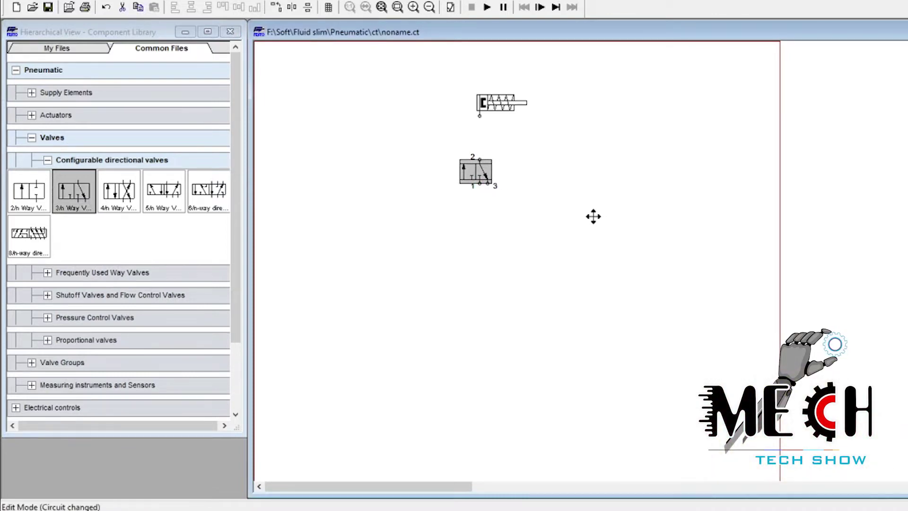
left_click(702, 218)
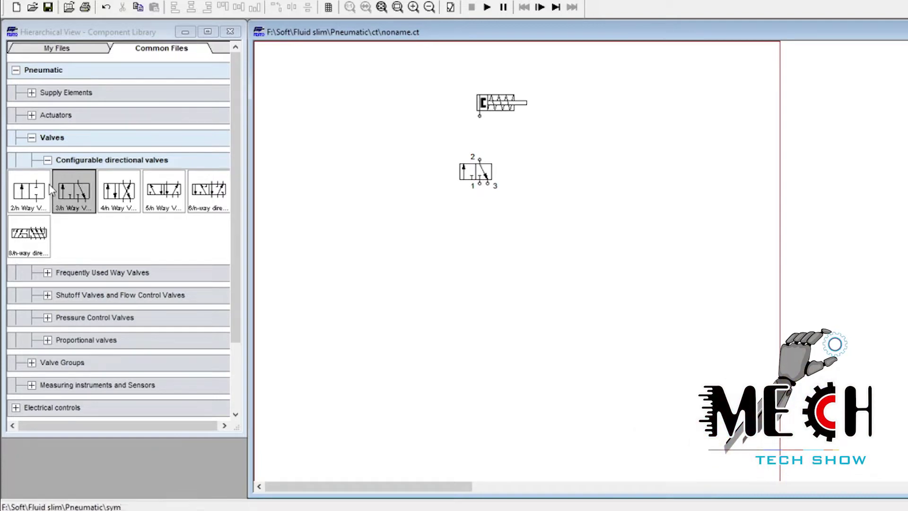
- Place a compressed air supply from the supply elements below the 3/n way valve
left_click(31, 138)
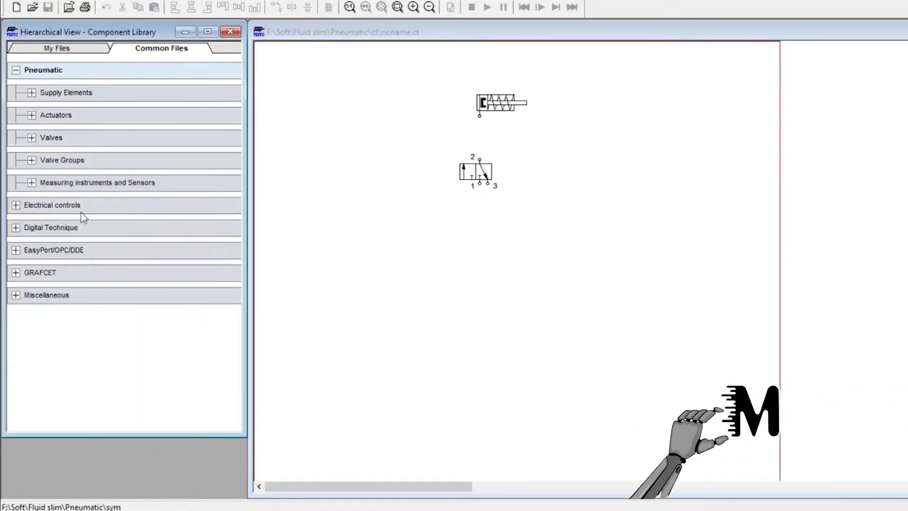
left_click(42, 113)
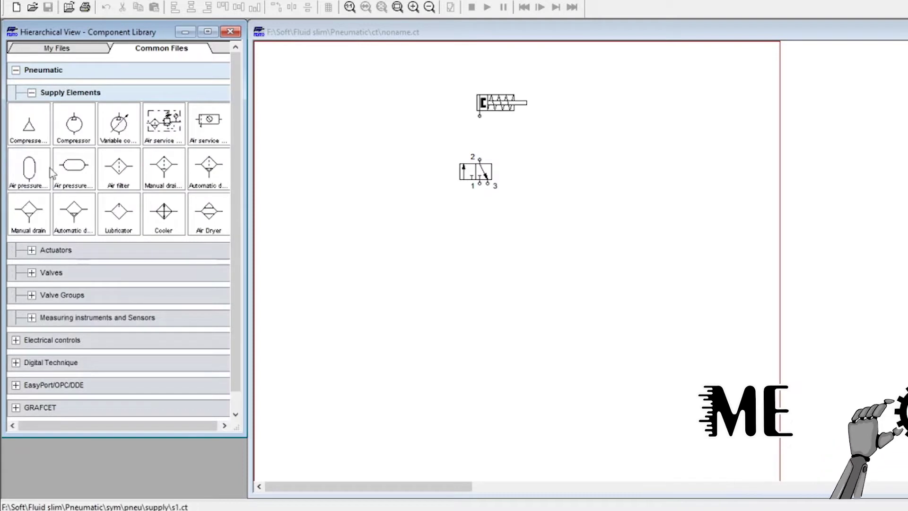
left_click_drag(28, 124, 594, 340)
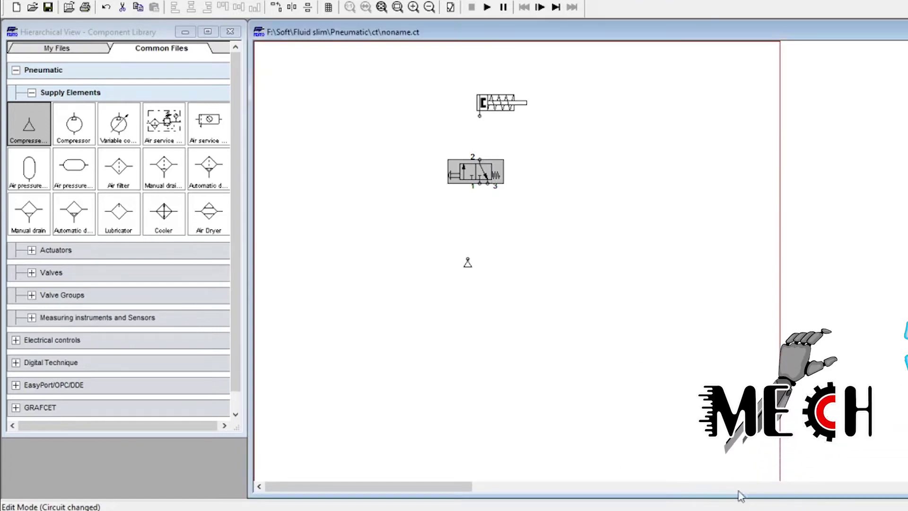
left_click(729, 358)
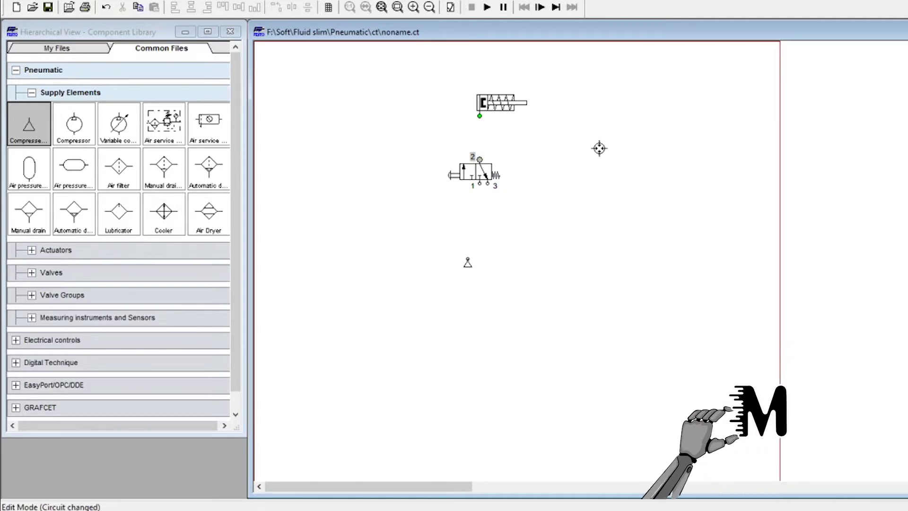
- Connect the cylinder to valve port 2 and the air supply to port 1, aligning the supply directly under port 1
left_click_drag(480, 115, 480, 160)
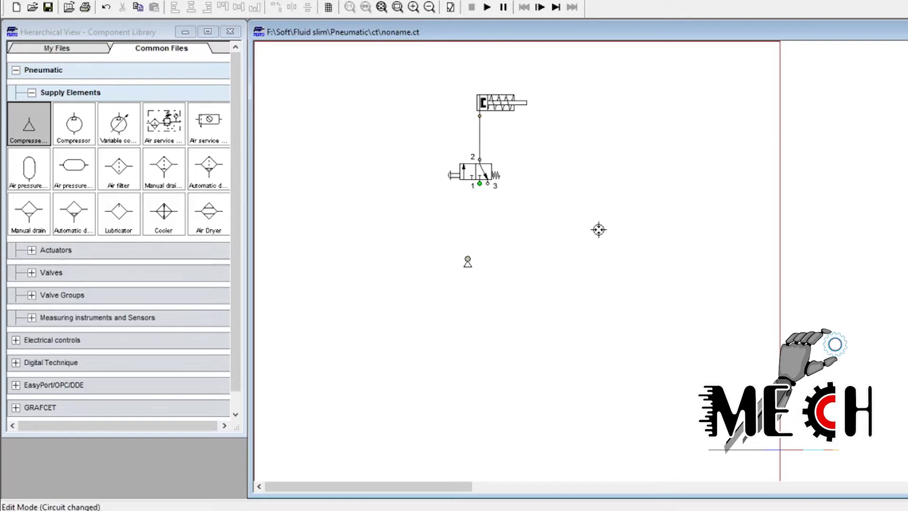
left_click_drag(468, 258, 480, 184)
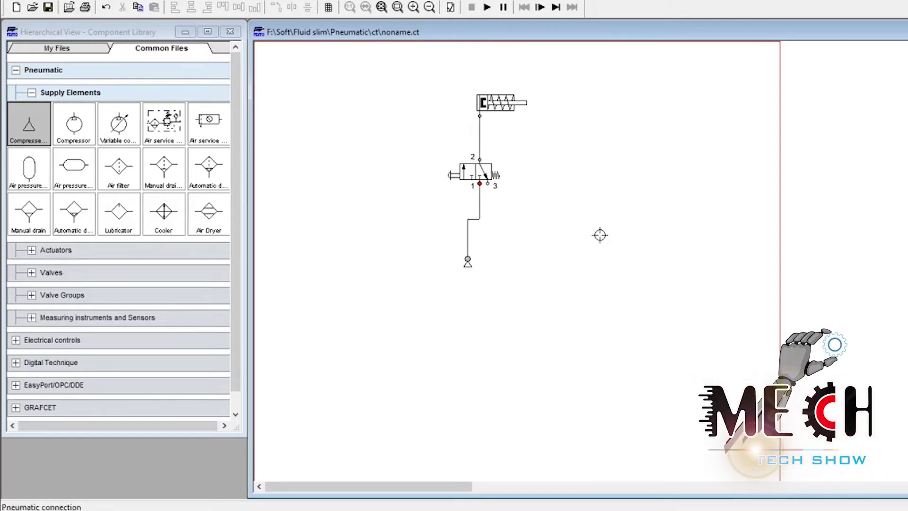
left_click_drag(467, 262, 480, 268)
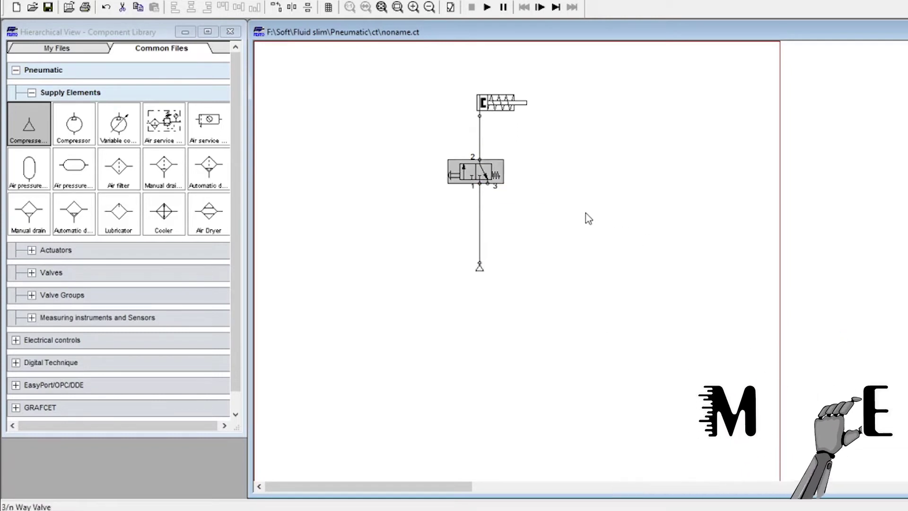
left_click(622, 262)
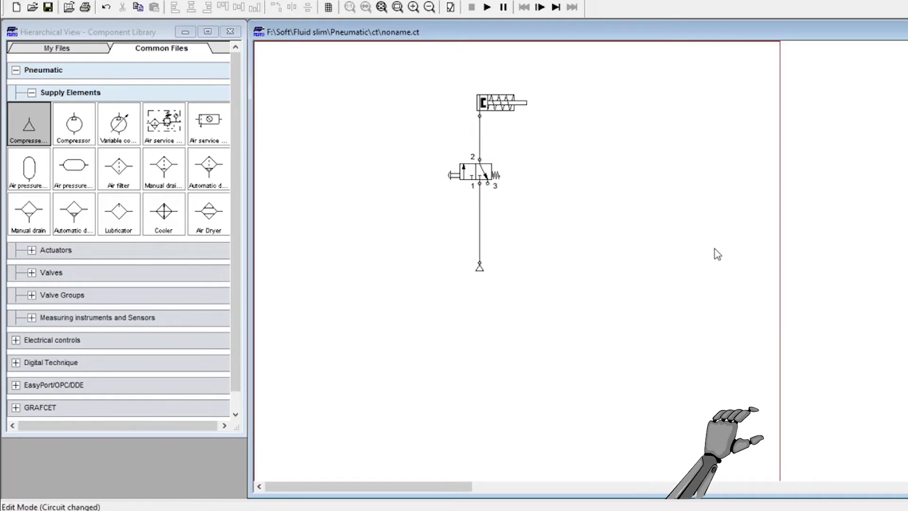
- Fit a silencer to exhaust port 3 of the 3/n way valve
left_click_drag(488, 184, 610, 232)
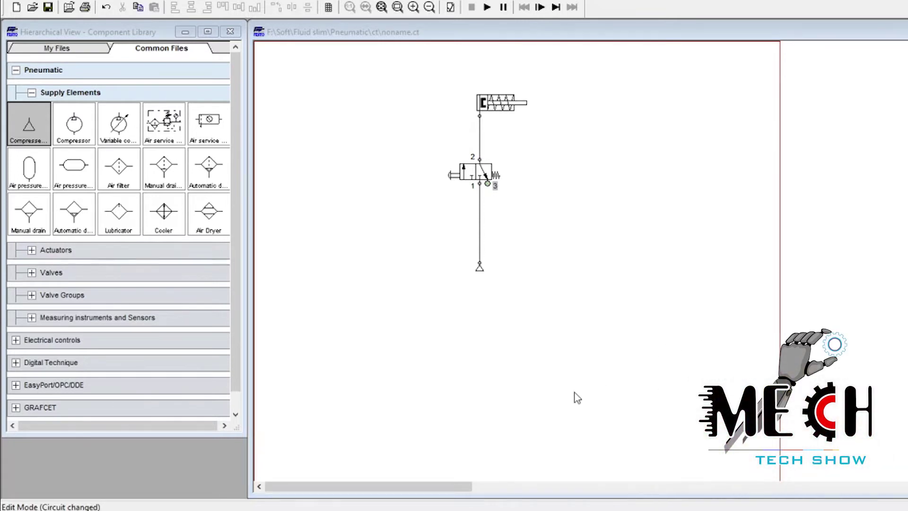
left_click(564, 402)
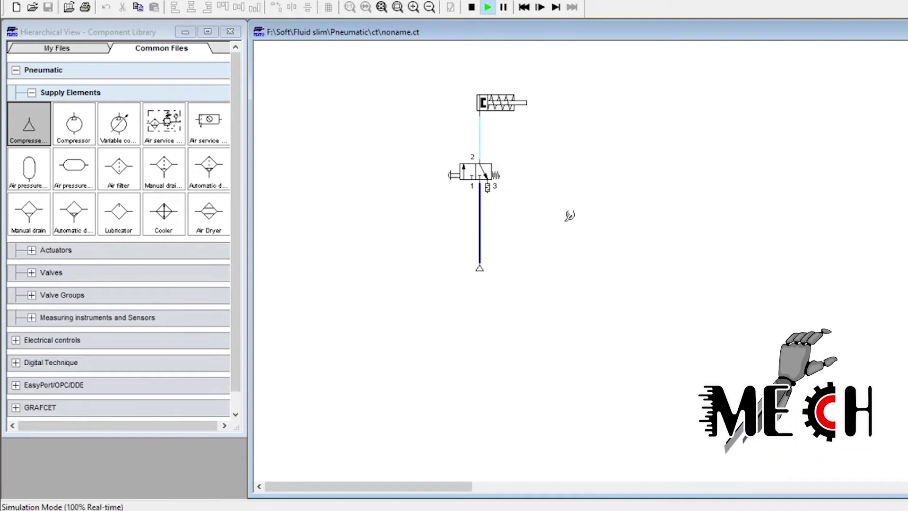
- Pause and stop the simulation, and remove the manual actuation and return spring from the 3/n way valve
key("F8")
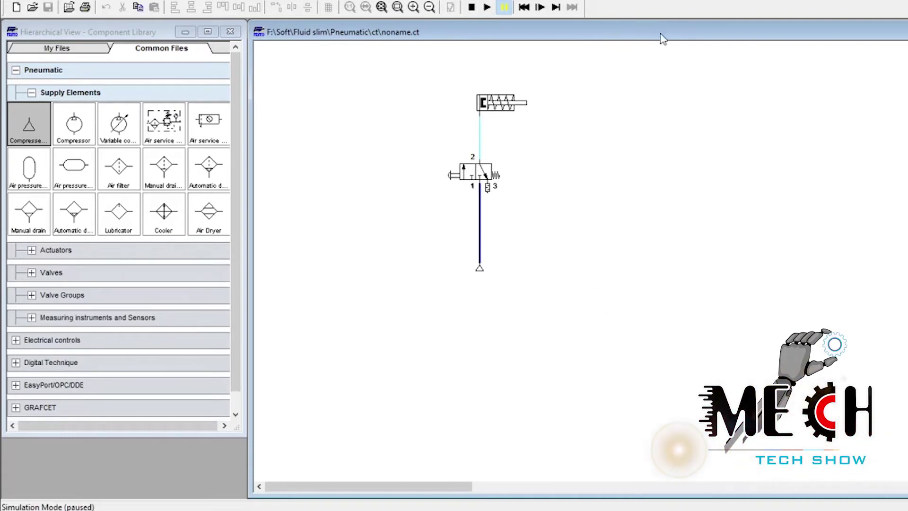
key("F5")
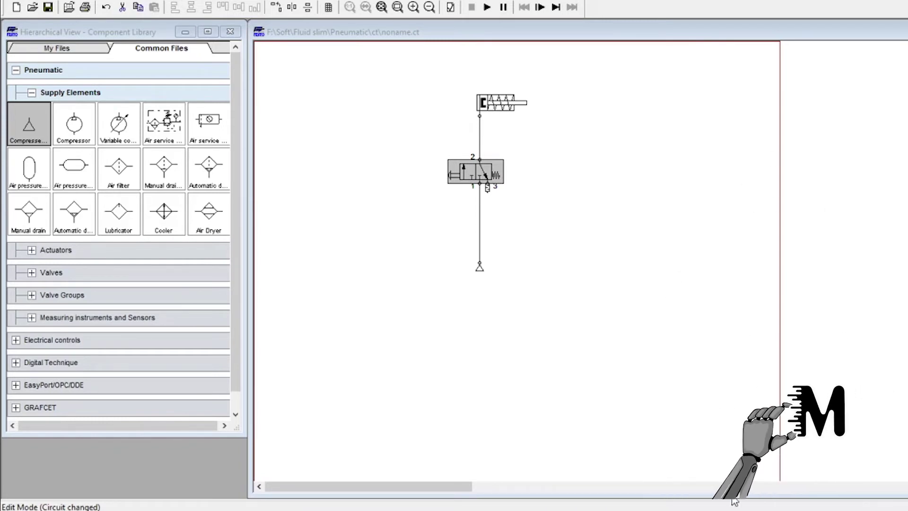
left_click(805, 228)
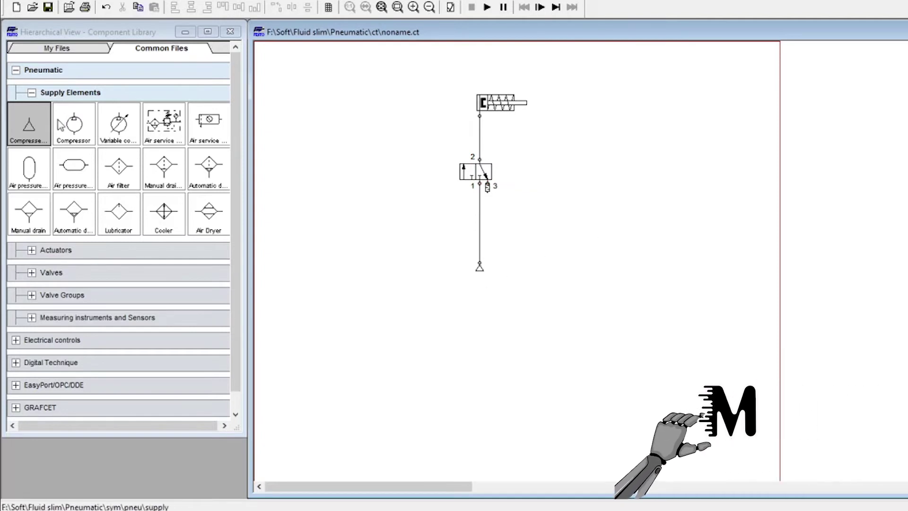
- Place a second 3/n way valve to the lower left of the first, and give it manual actuation with spring return
left_click(31, 93)
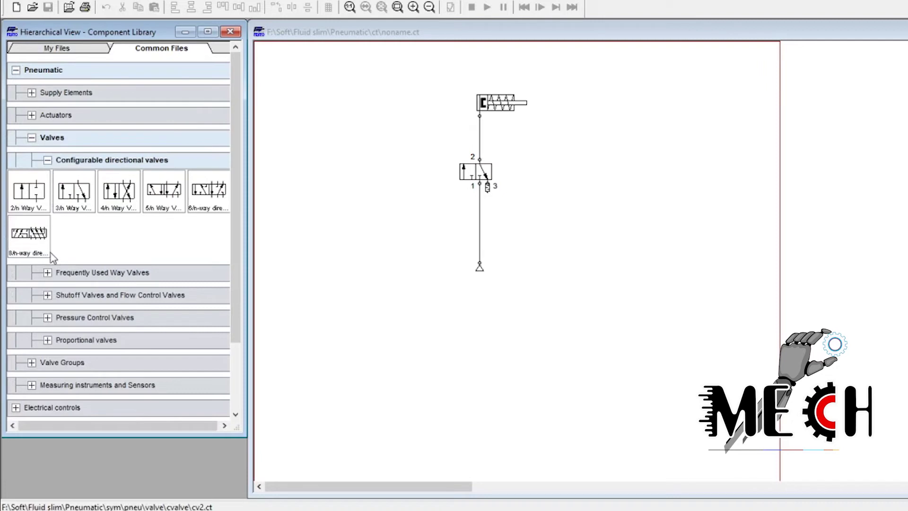
mouse_move(74, 192)
left_mouse_down()
mouse_move(82, 245)
mouse_move(84, 237)
mouse_move(356, 303)
mouse_move(456, 286)
left_mouse_up()
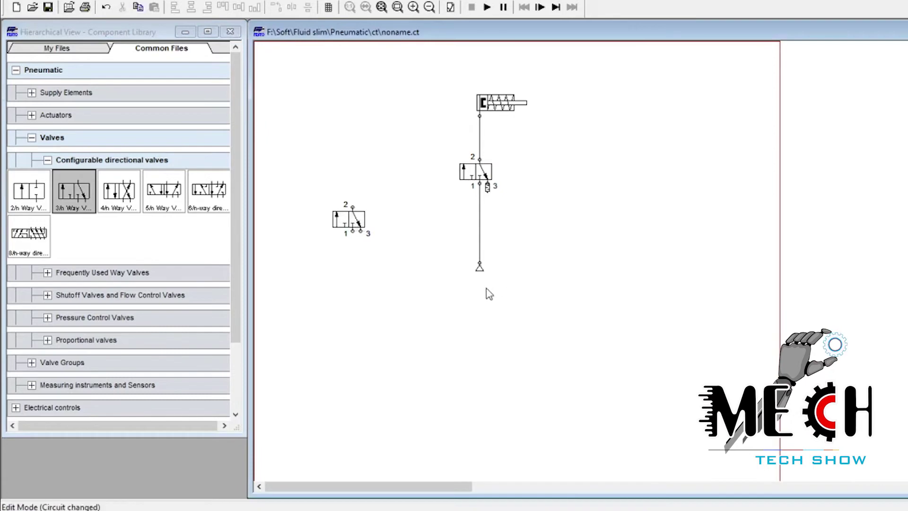
left_click_drag(352, 231, 436, 291)
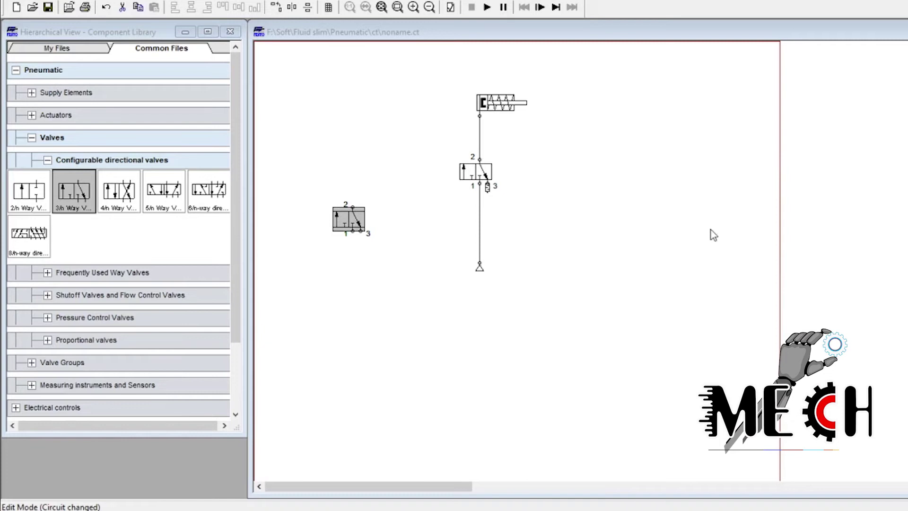
left_click(735, 260)
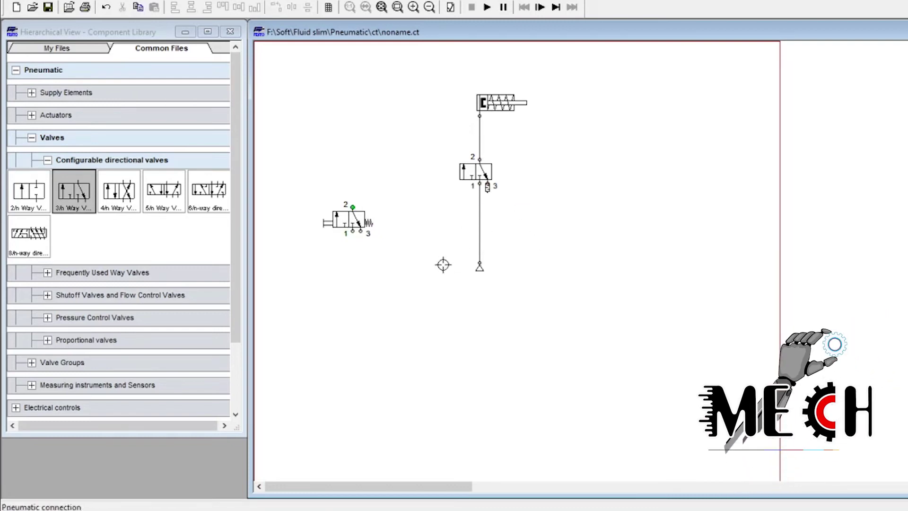
mouse_move(402, 286)
left_mouse_down()
mouse_move(444, 280)
mouse_move(400, 279)
left_mouse_up()
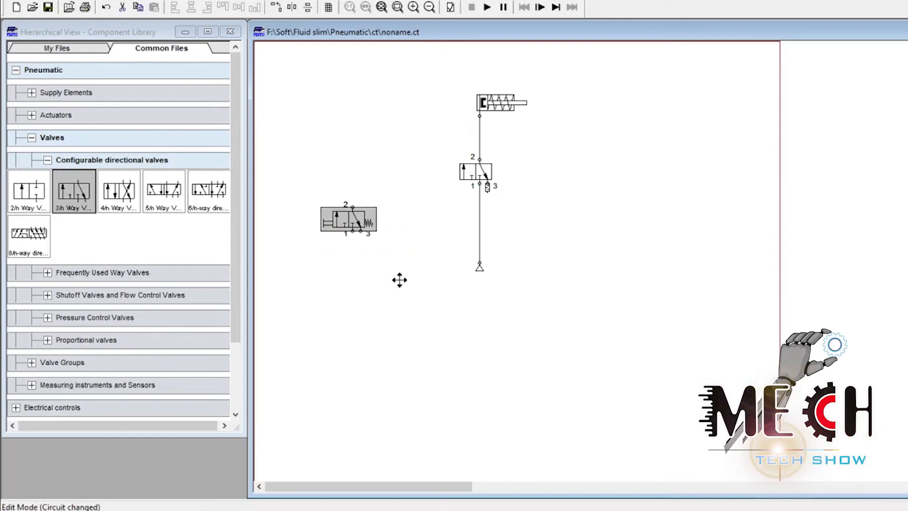
left_click(446, 265)
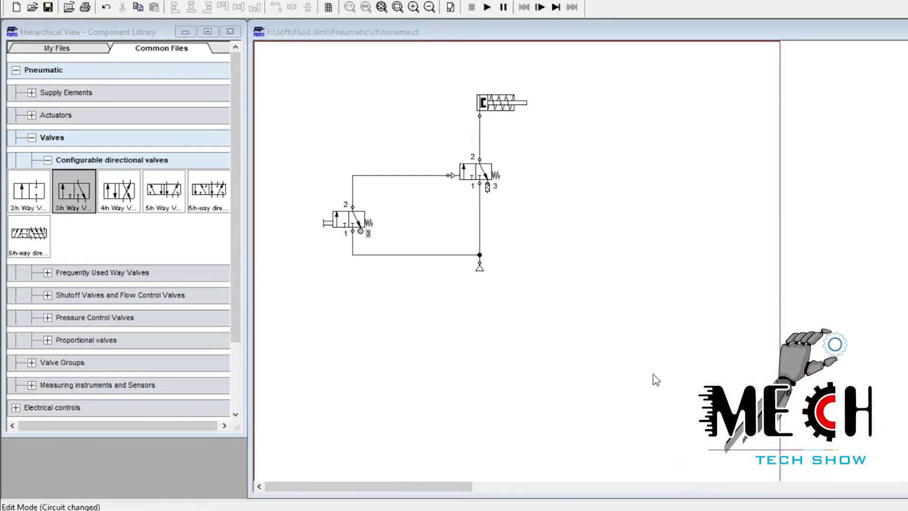
- Fit a silencer to exhaust port 3 of the second valve and start the simulation of the piloted circuit
left_click(592, 399)
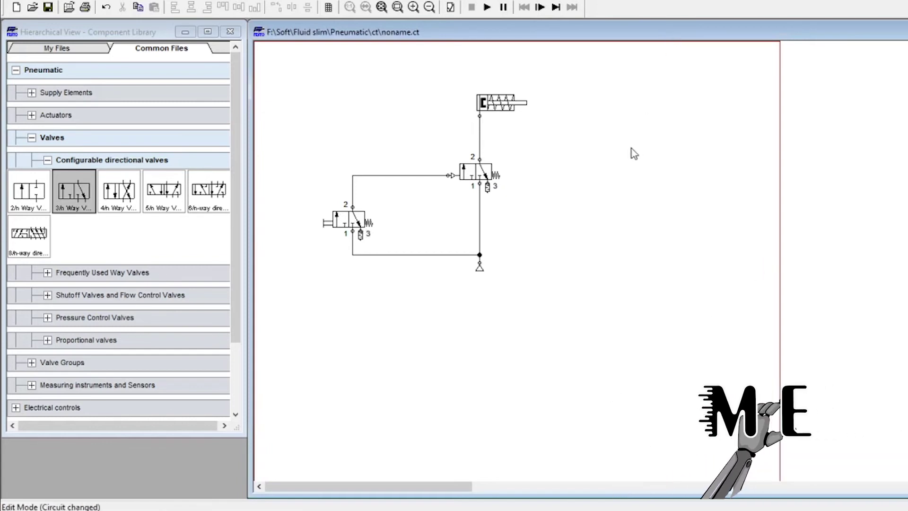
left_click(487, 7)
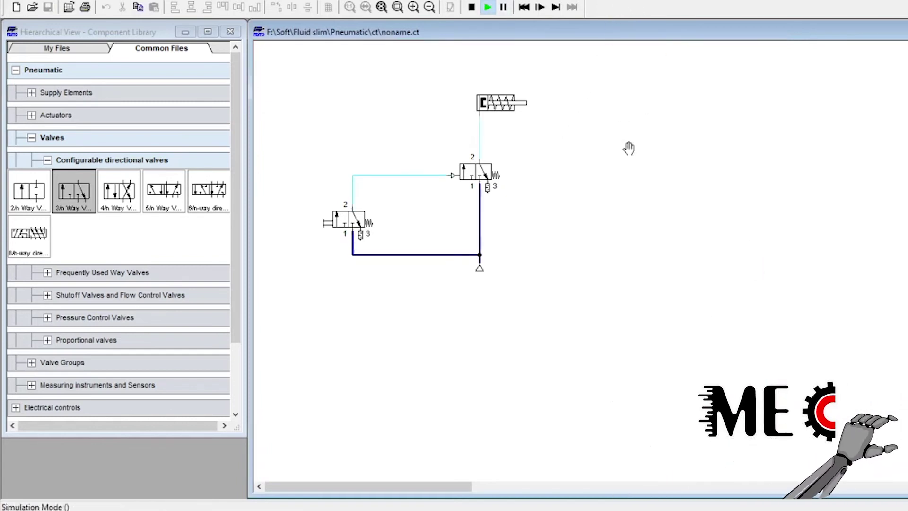